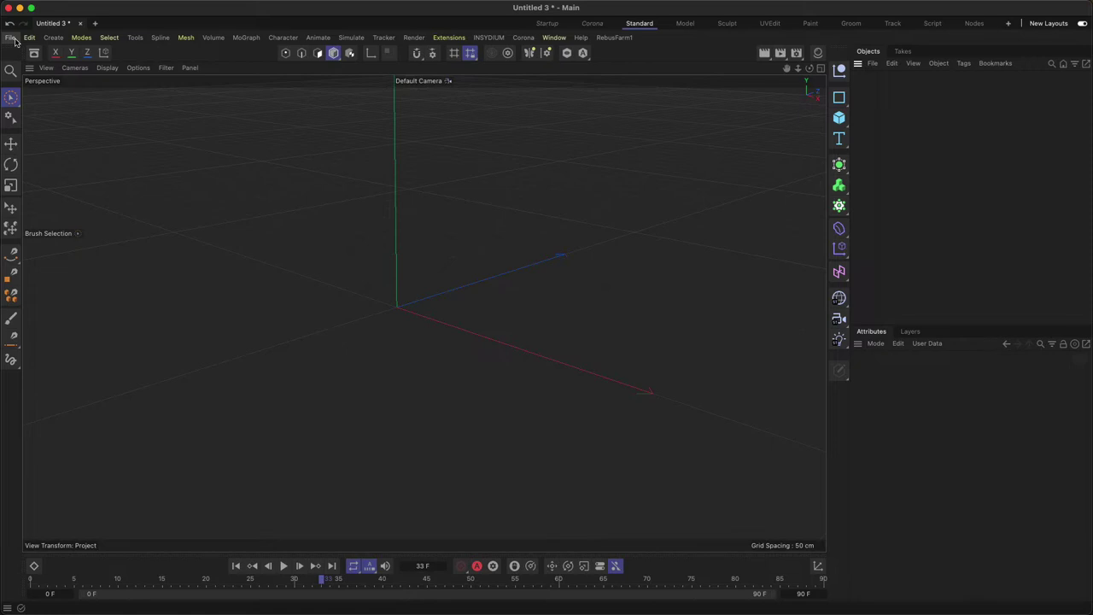
pyautogui.click(13, 40)
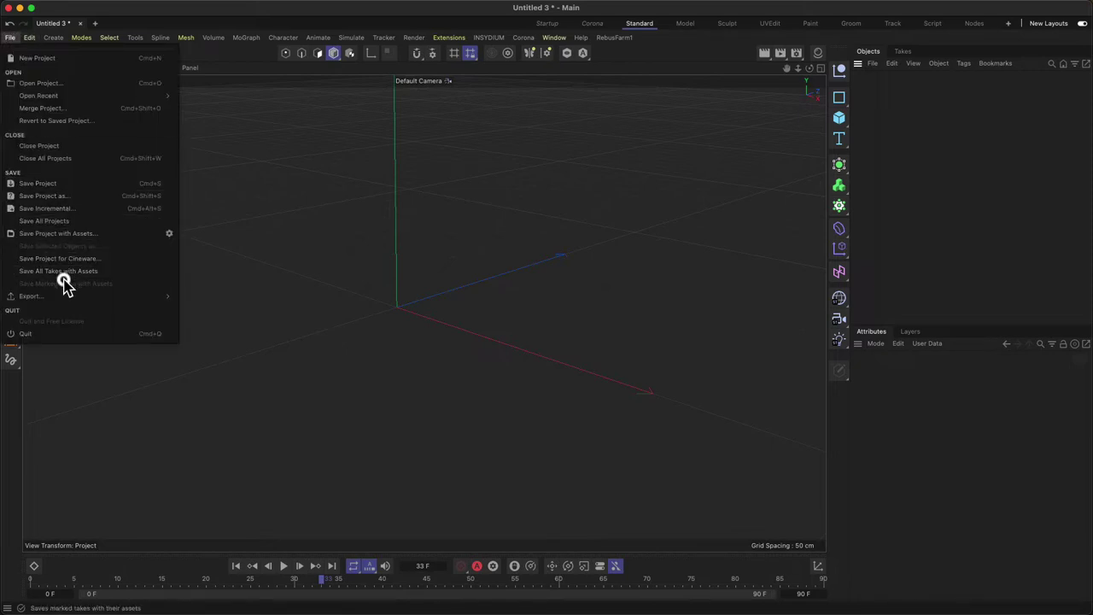
pyautogui.click(68, 186)
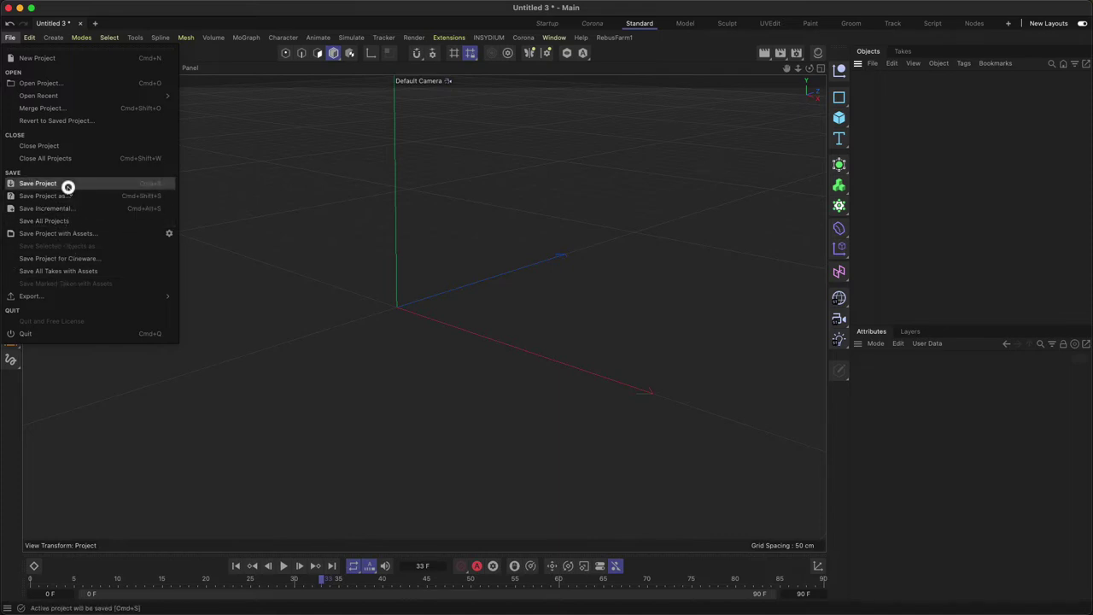
pyautogui.click(69, 186)
pyautogui.click(151, 187)
pyautogui.click(146, 188)
pyautogui.click(332, 185)
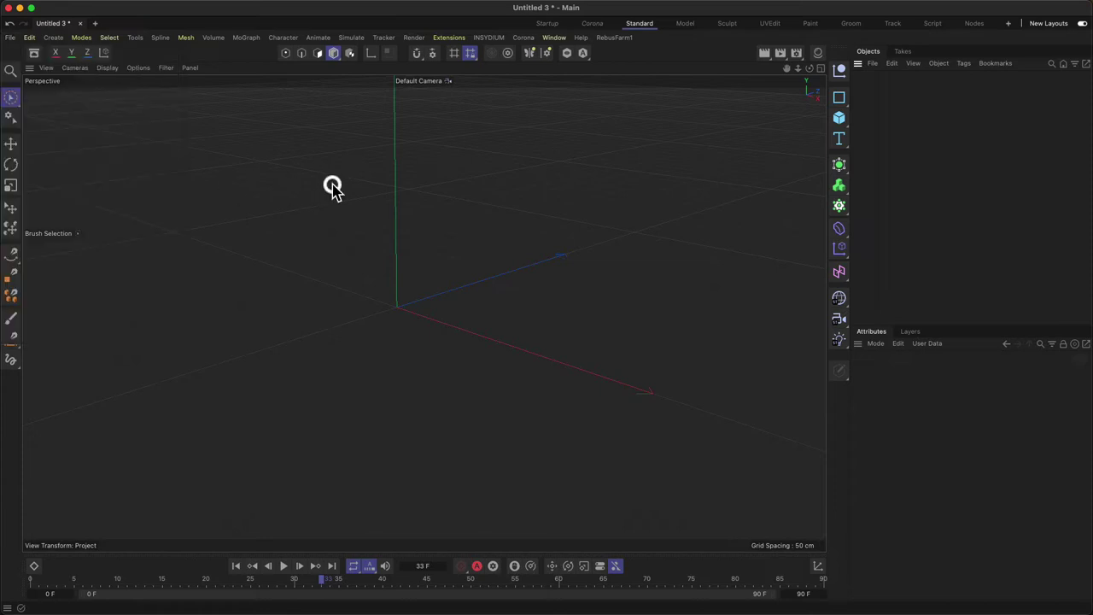
pyautogui.click(12, 37)
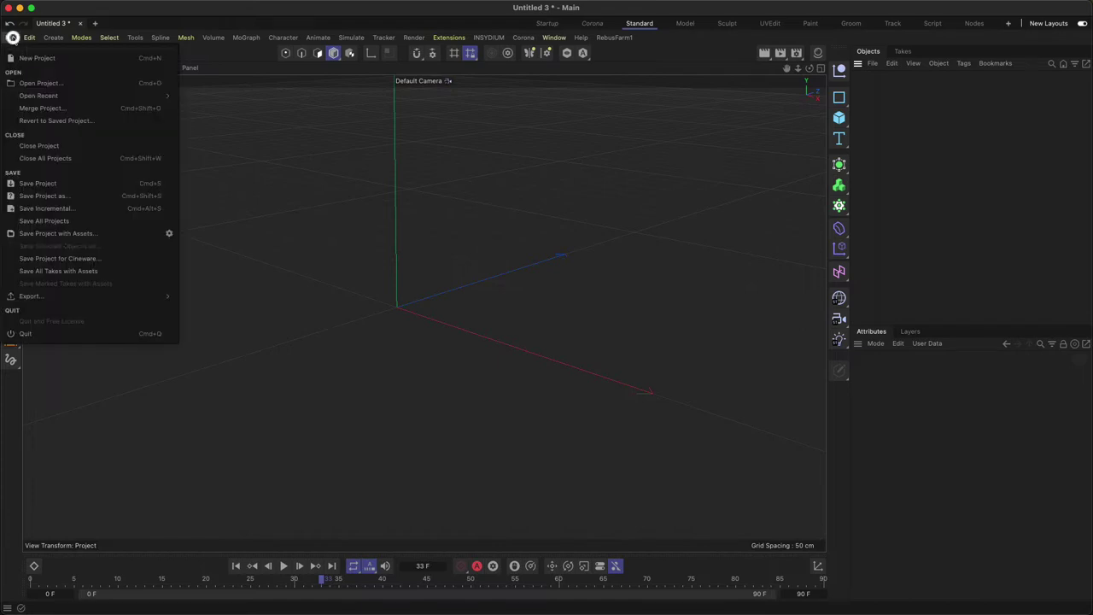
pyautogui.click(98, 184)
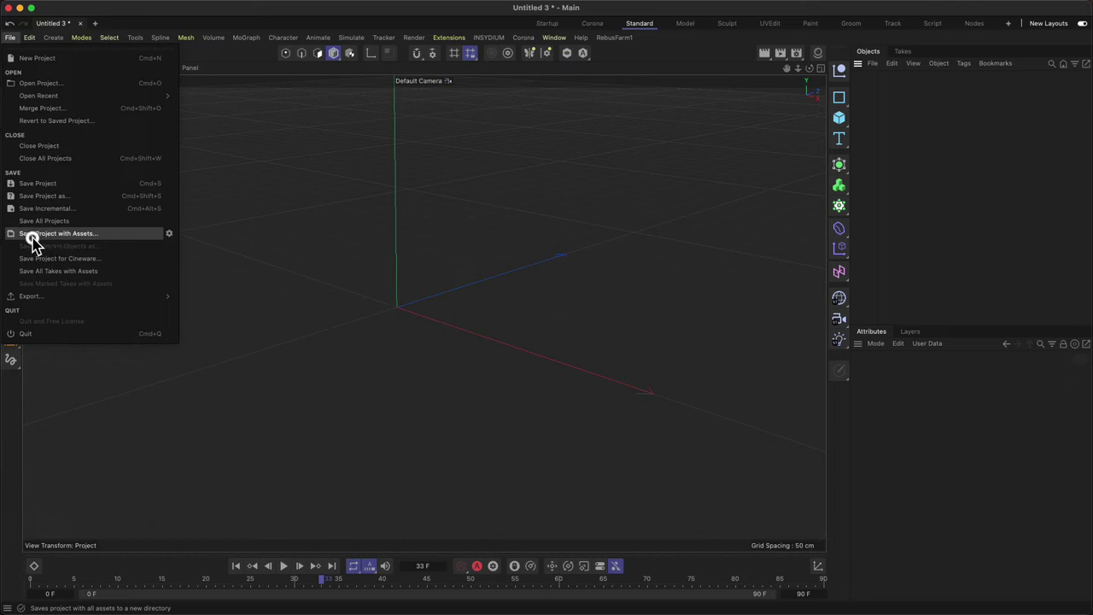
pyautogui.click(94, 235)
pyautogui.click(94, 234)
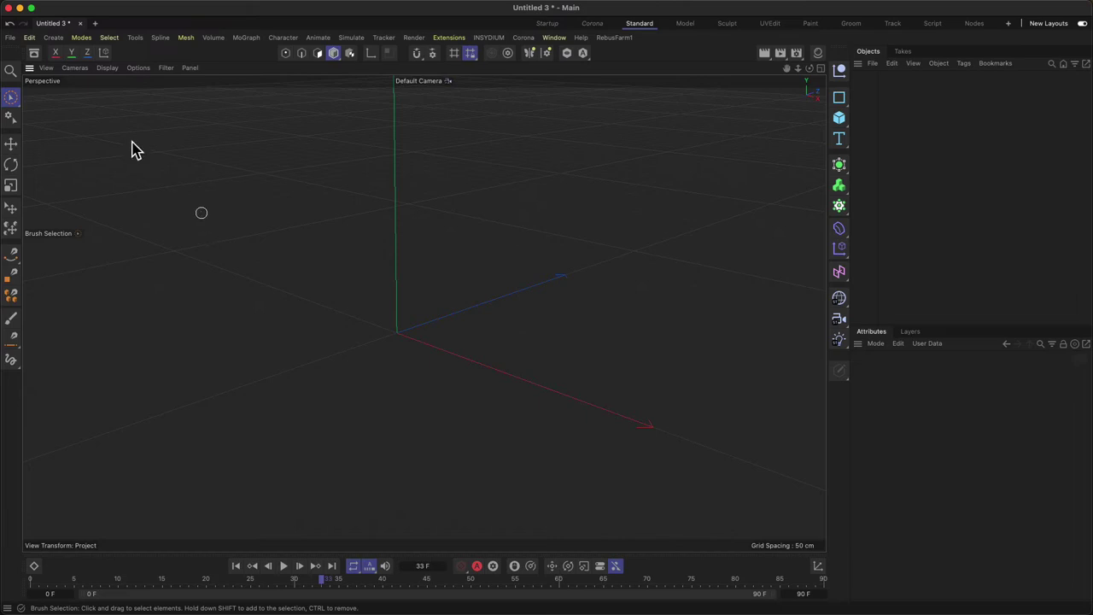
# Step: Browse the File menu's project save commands, including Save Project for Cineware, then close the menu
pyautogui.click(12, 37)
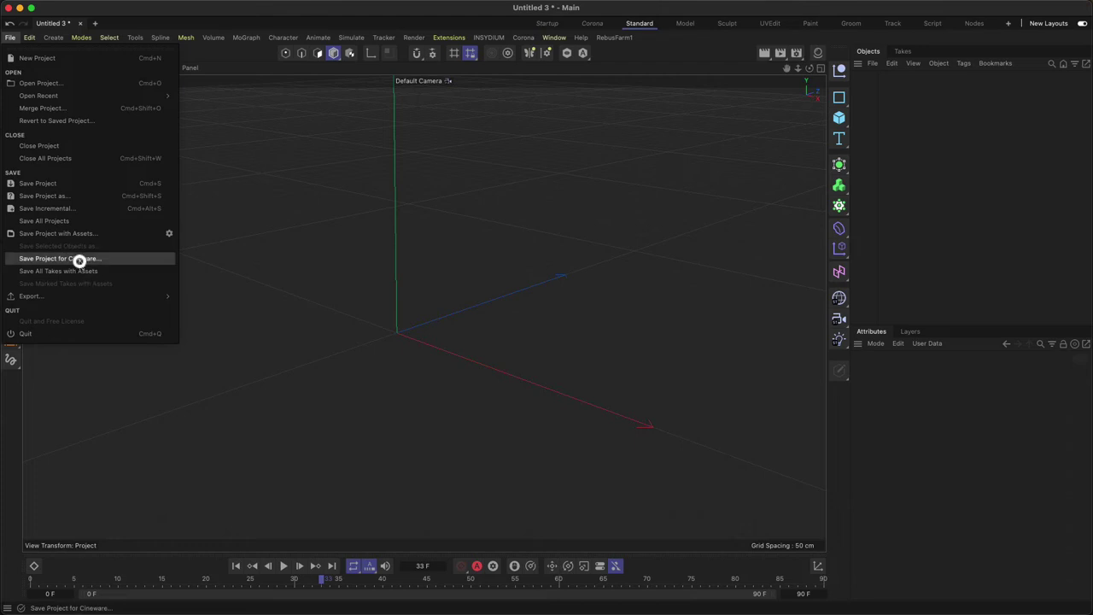
pyautogui.click(542, 214)
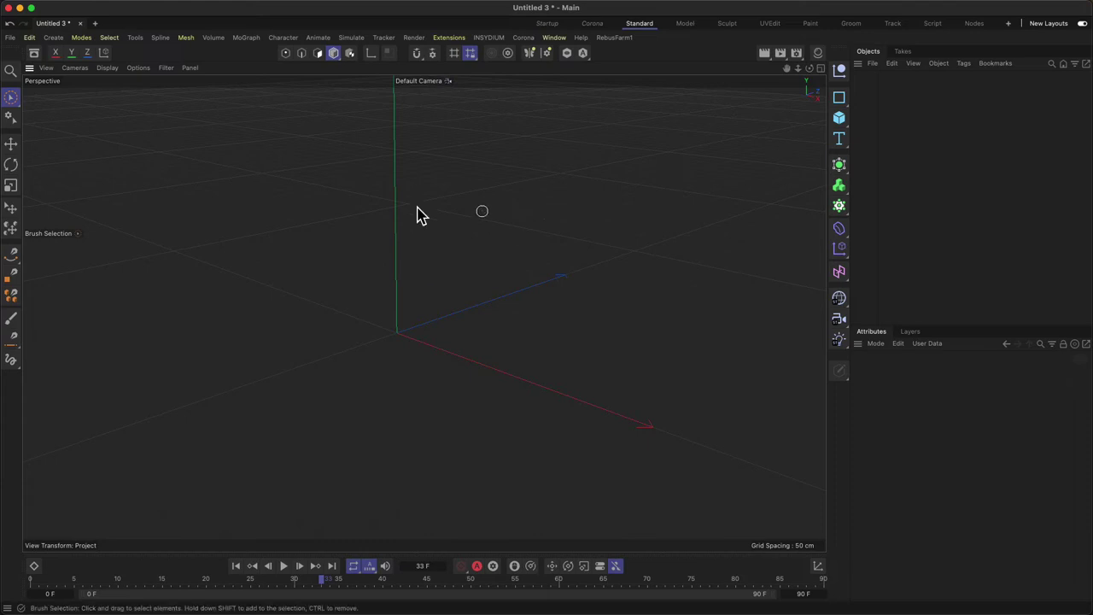
pyautogui.click(9, 38)
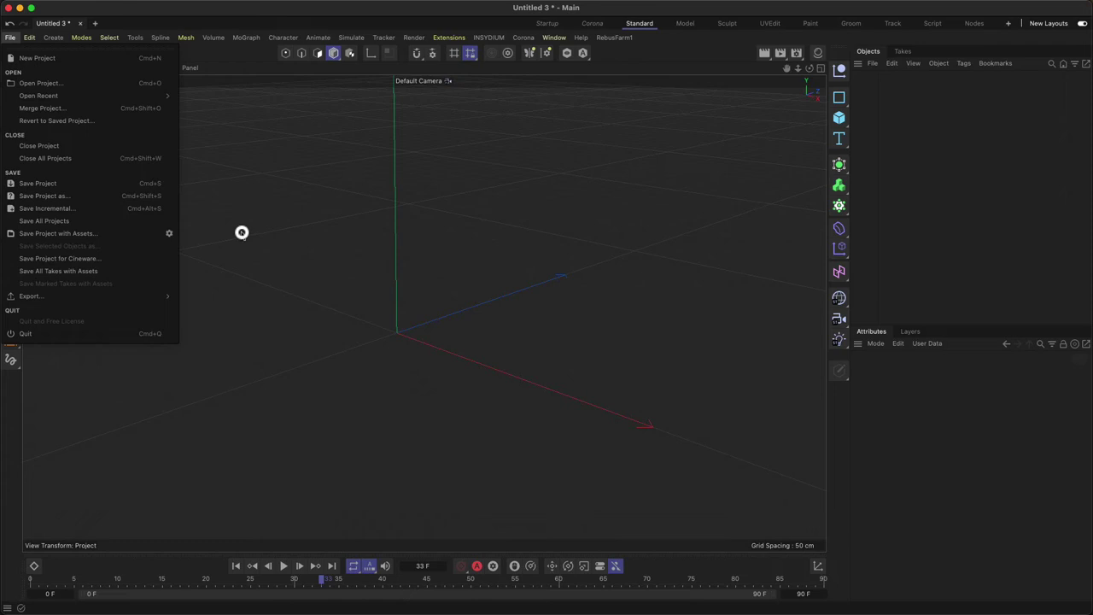
pyautogui.click(245, 230)
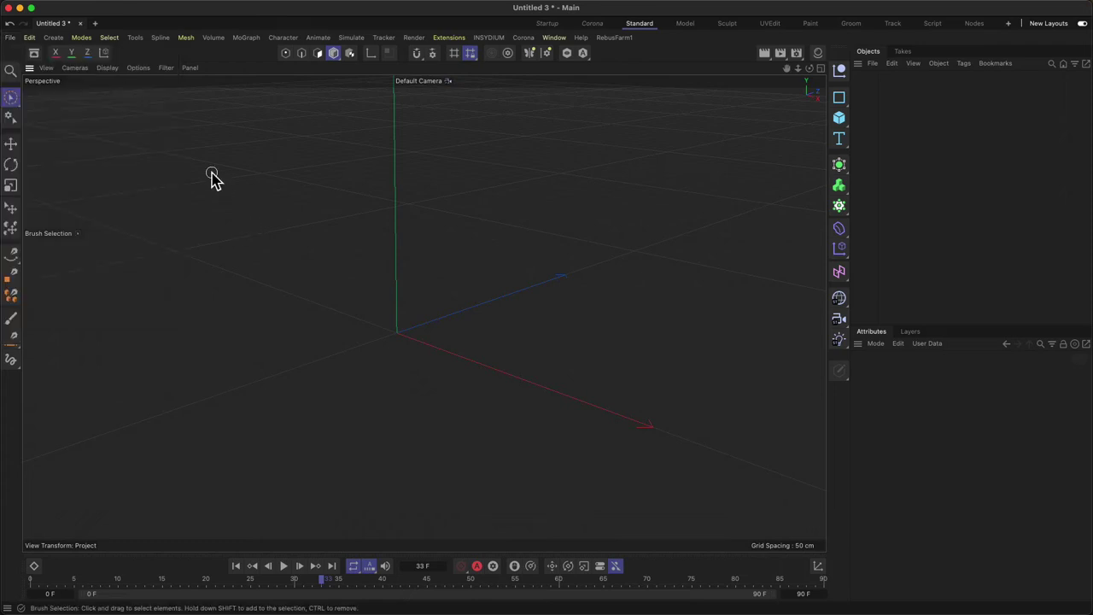
pyautogui.click(12, 39)
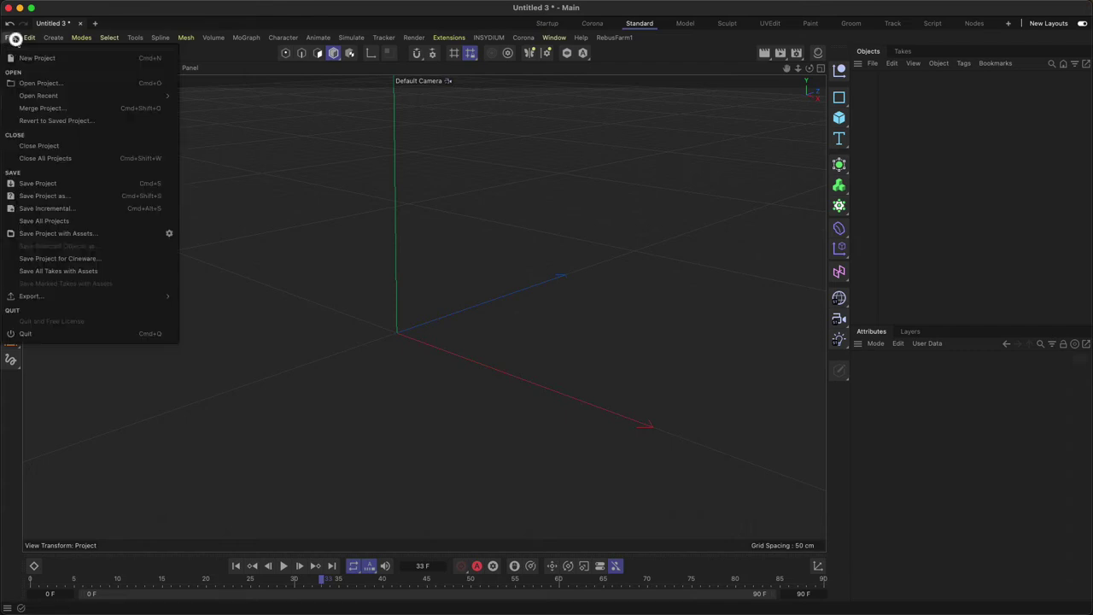
pyautogui.click(321, 128)
pyautogui.click(10, 38)
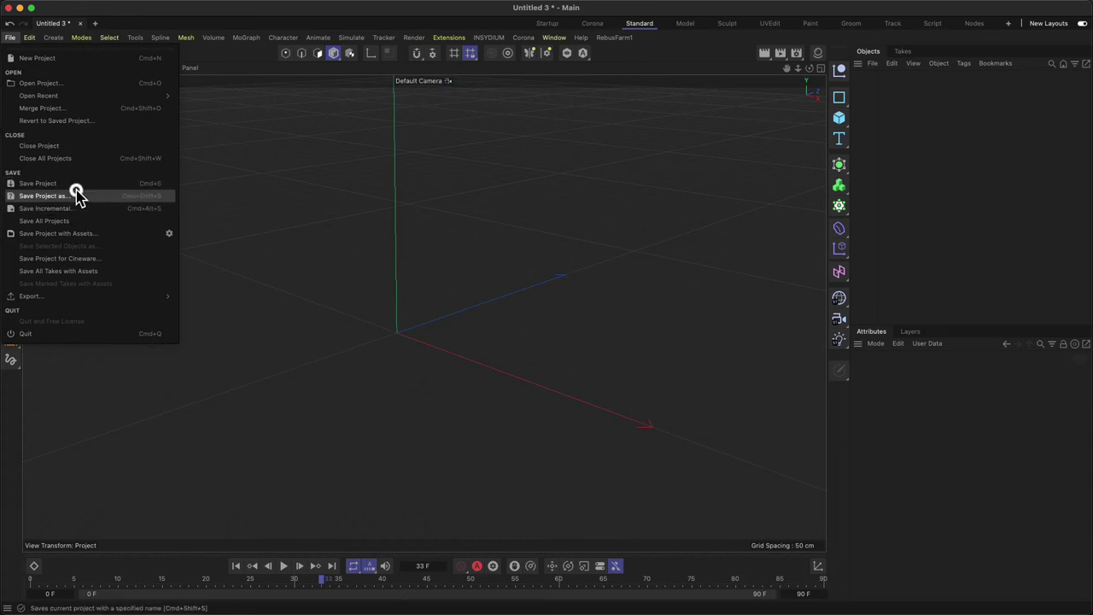
pyautogui.click(261, 176)
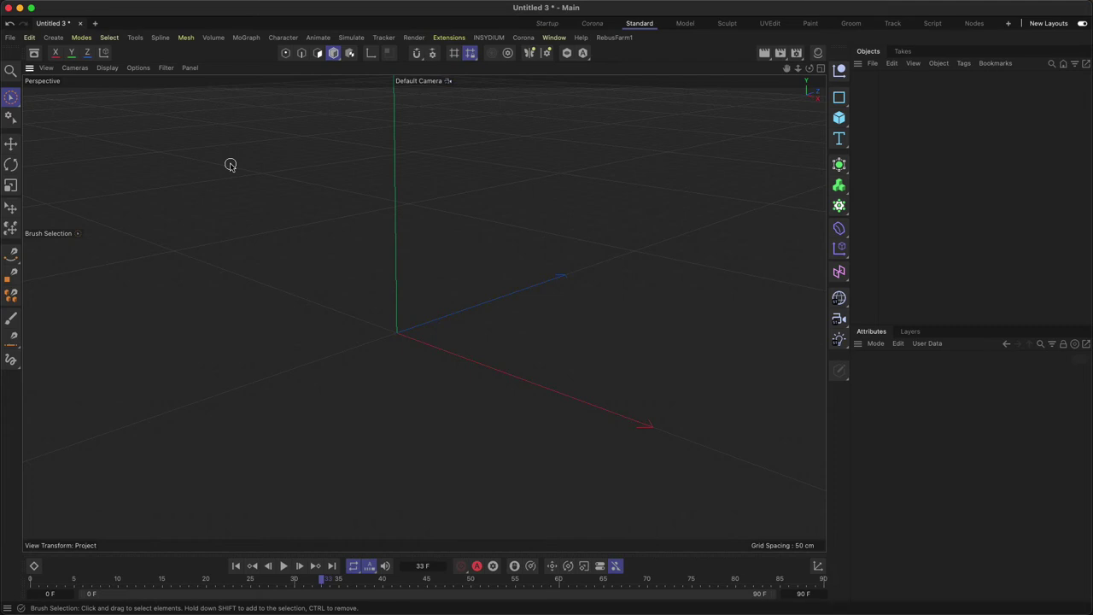
# Step: Open Edit > Preferences and switch to the Files page
pyautogui.click(11, 39)
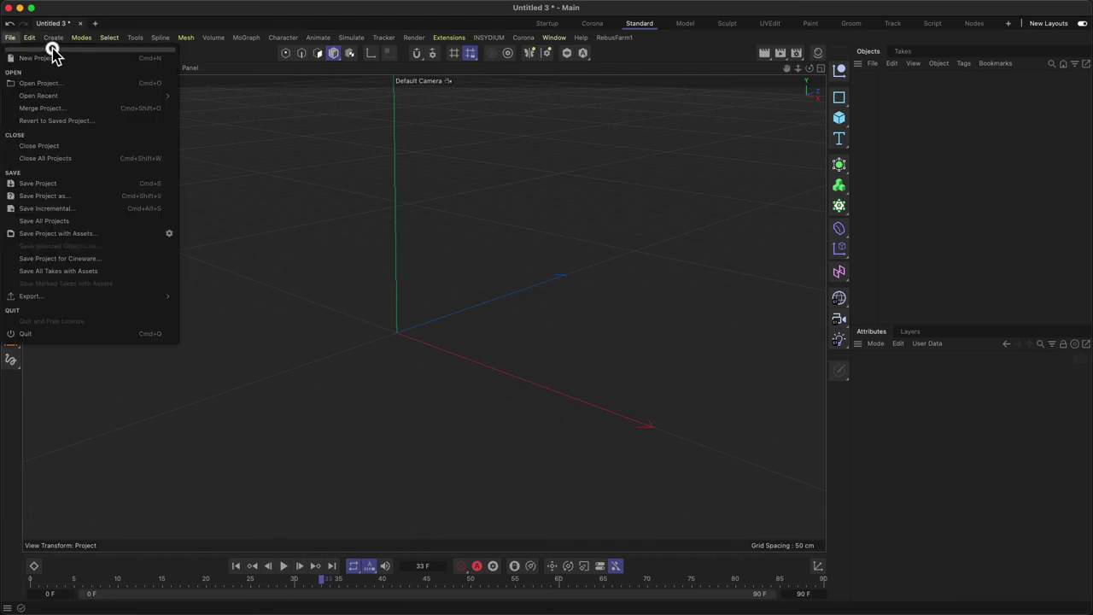
pyautogui.moveTo(35, 43)
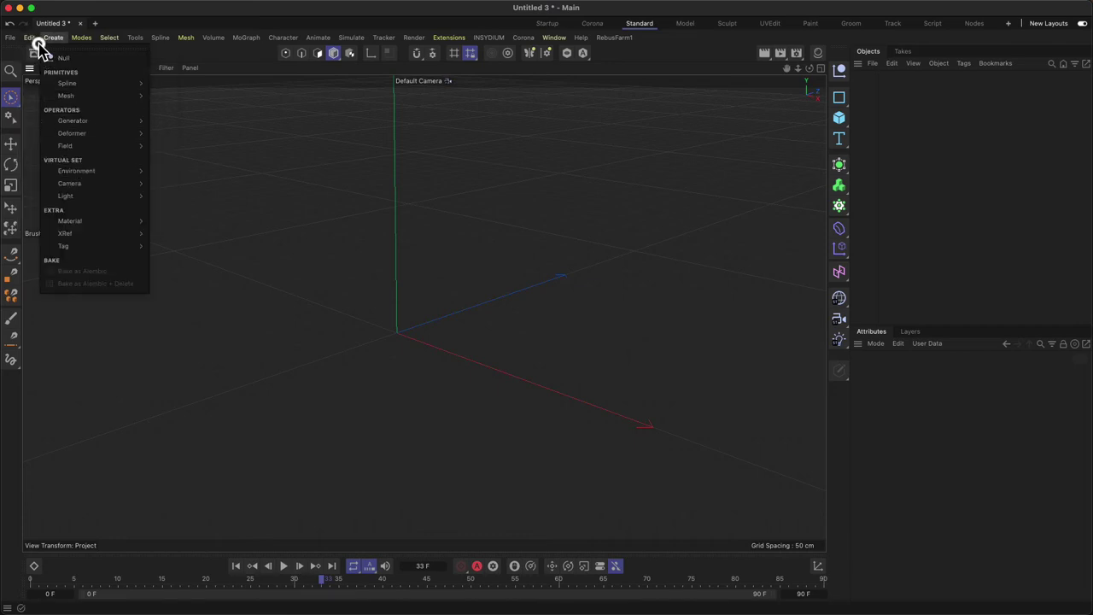
pyautogui.click(59, 221)
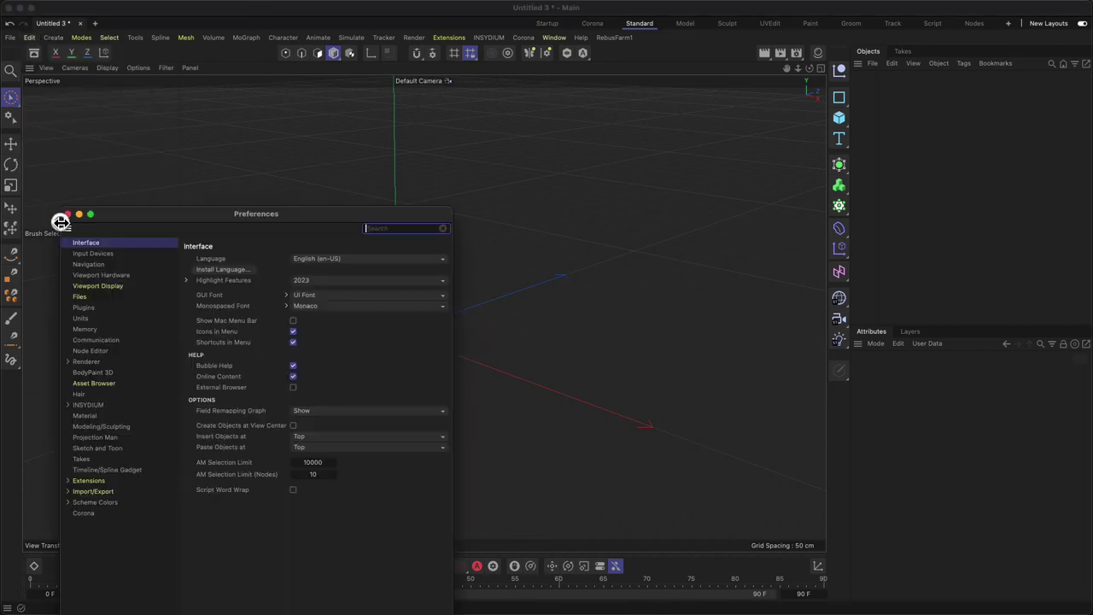
pyautogui.moveTo(199, 213); pyautogui.dragTo(281, 184)
pyautogui.click(169, 267)
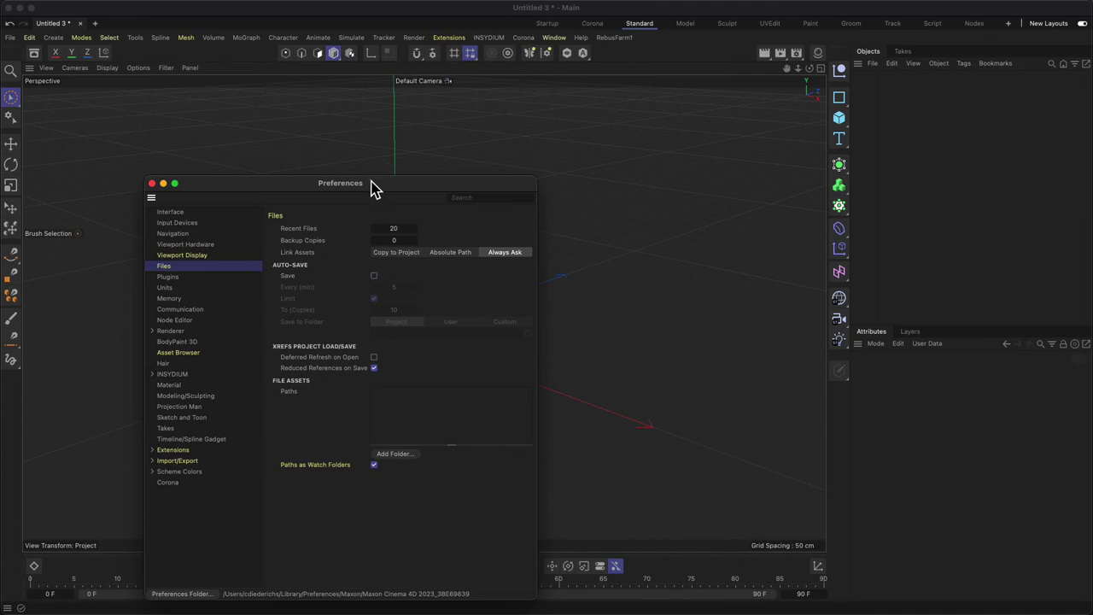
# Step: Reposition the Preferences window higher and toward the centre of the screen
pyautogui.moveTo(373, 183); pyautogui.dragTo(437, 103)
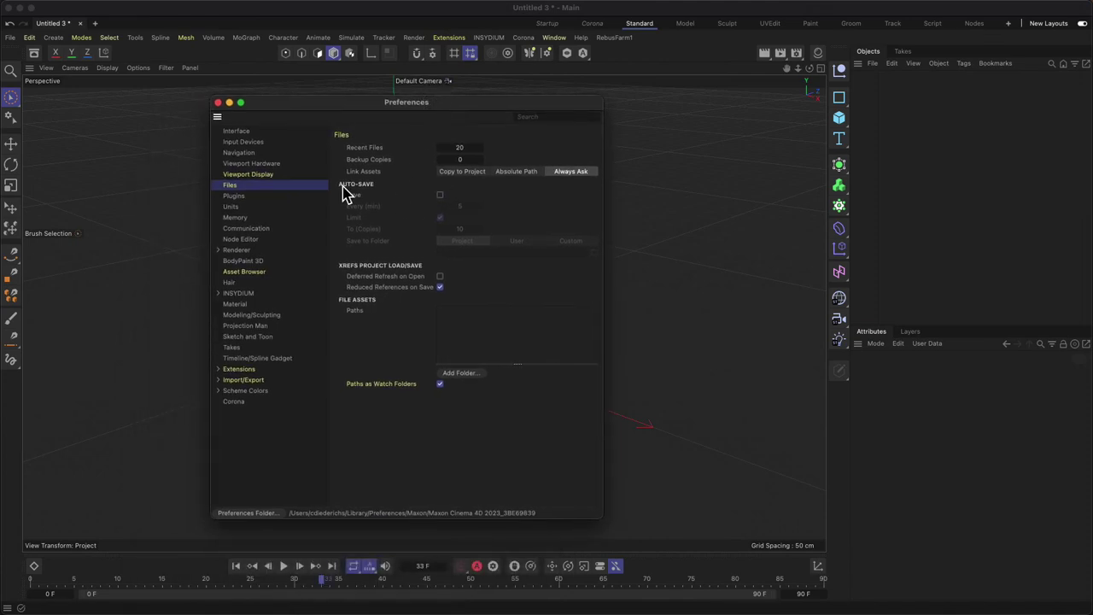
pyautogui.moveTo(426, 107); pyautogui.dragTo(517, 97)
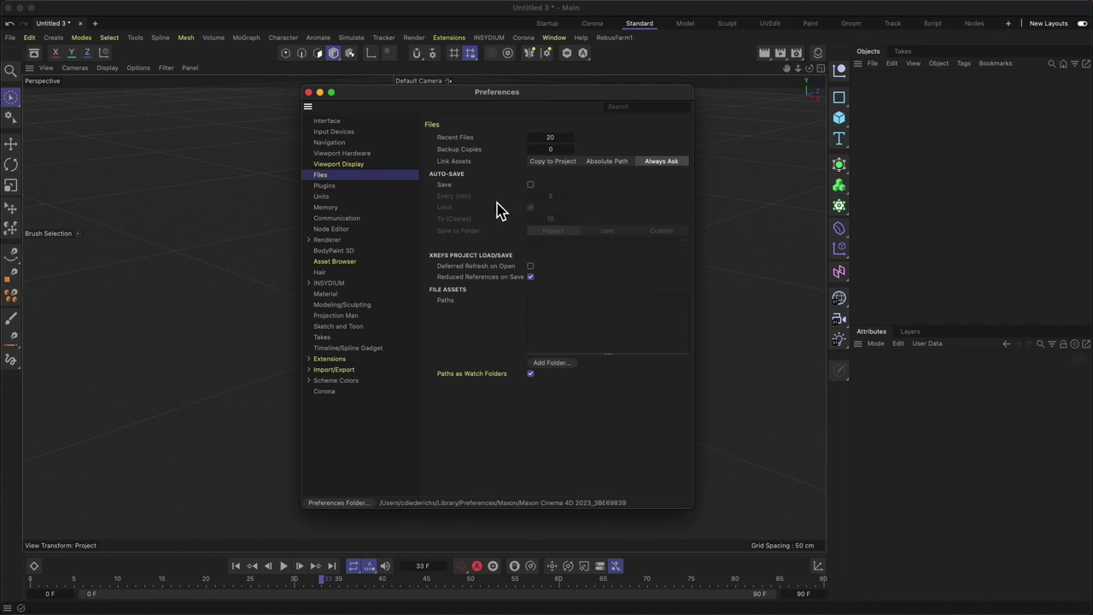
pyautogui.moveTo(539, 104); pyautogui.dragTo(545, 95)
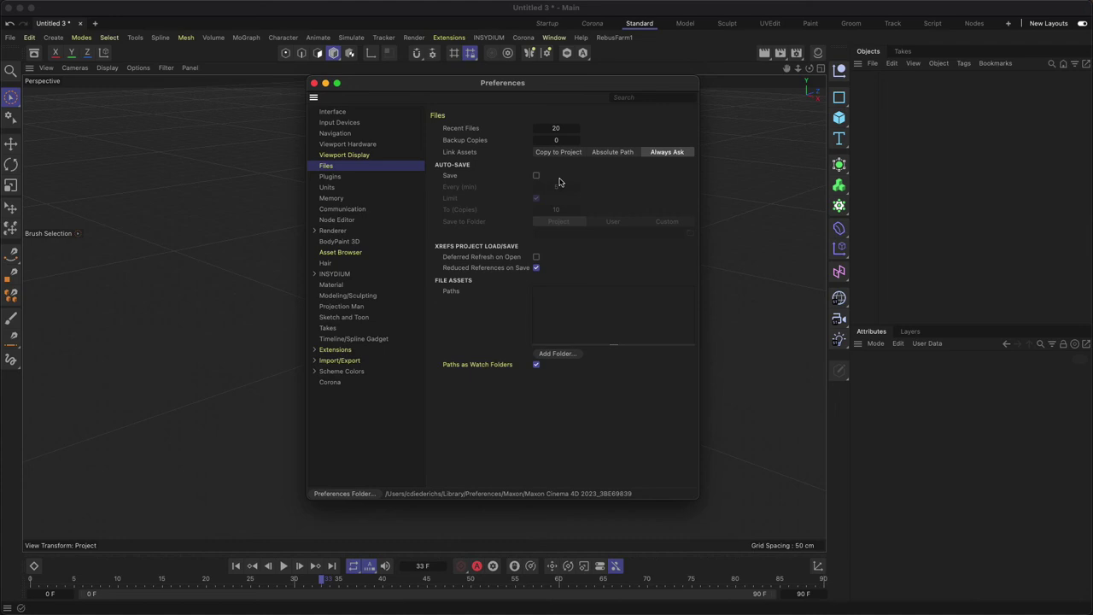
pyautogui.moveTo(555, 85); pyautogui.dragTo(554, 98)
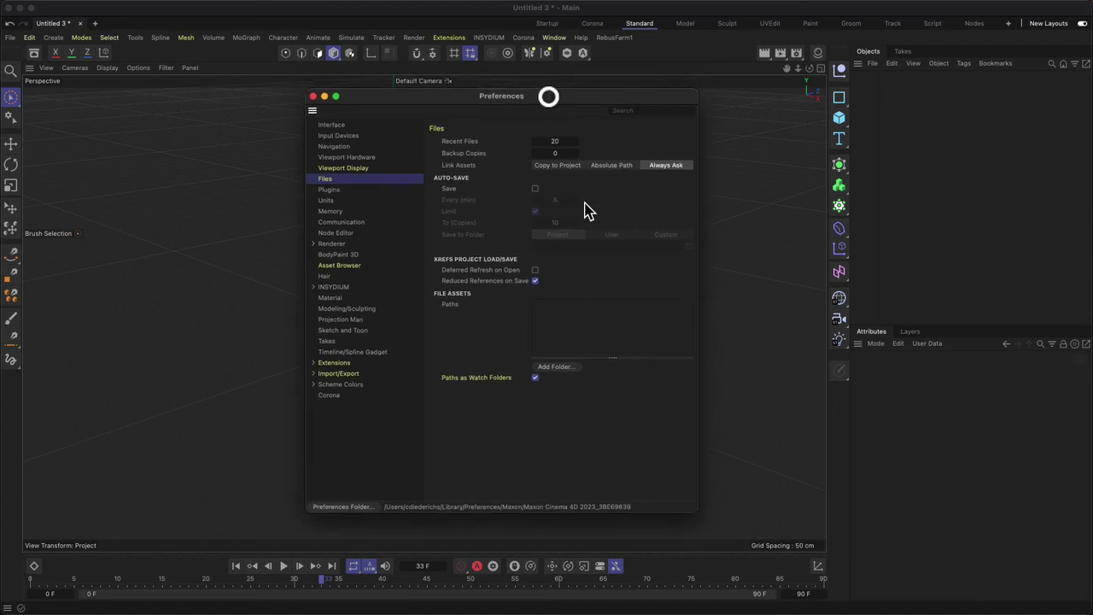
pyautogui.click(535, 189)
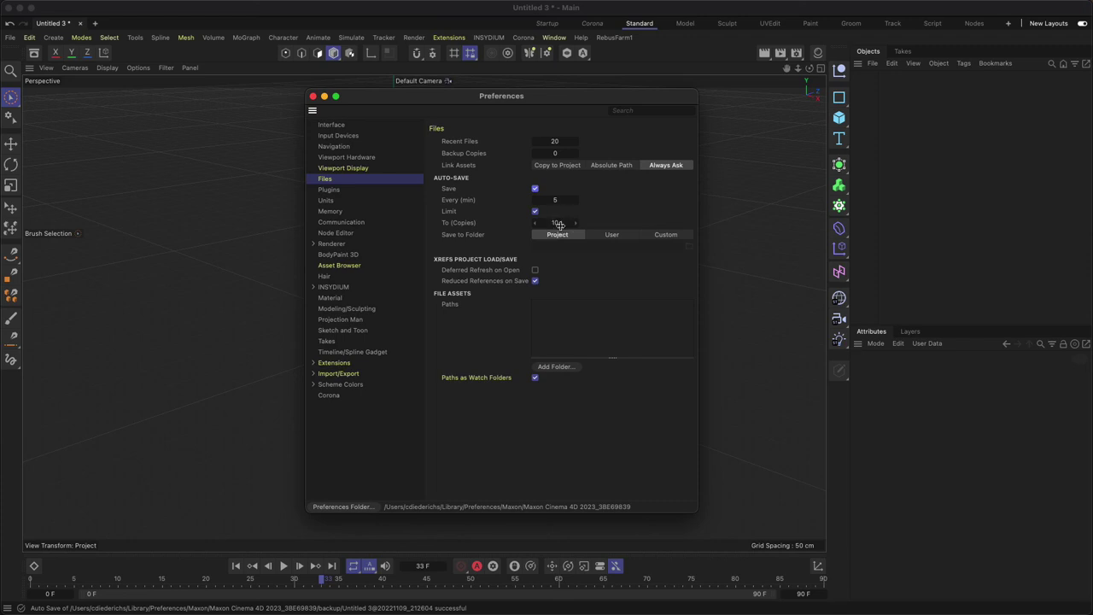
pyautogui.click(557, 198)
pyautogui.click(570, 236)
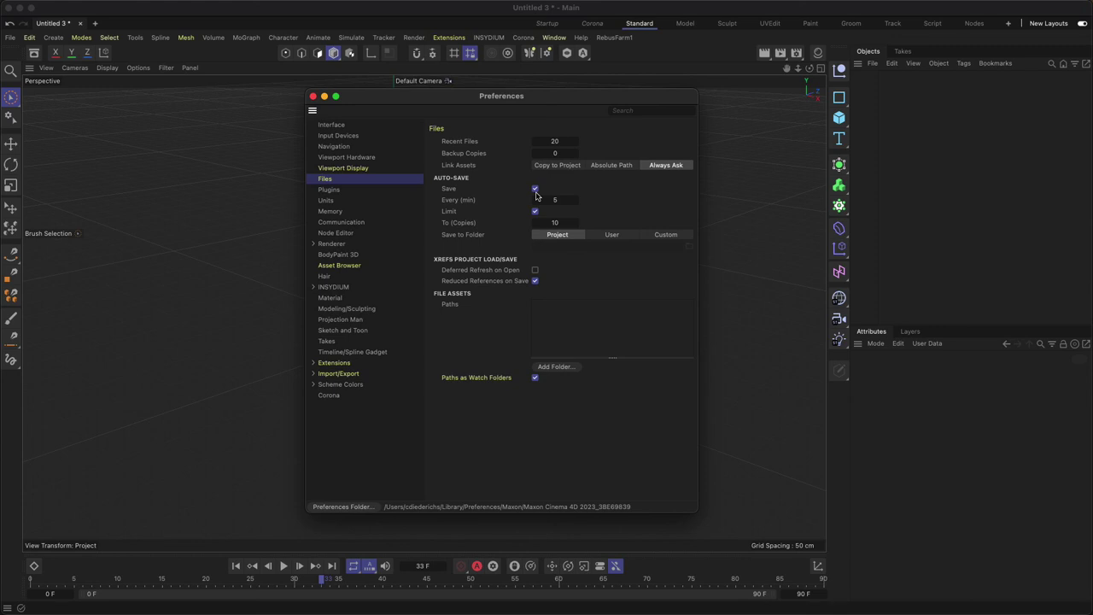
pyautogui.moveTo(538, 102); pyautogui.dragTo(539, 93)
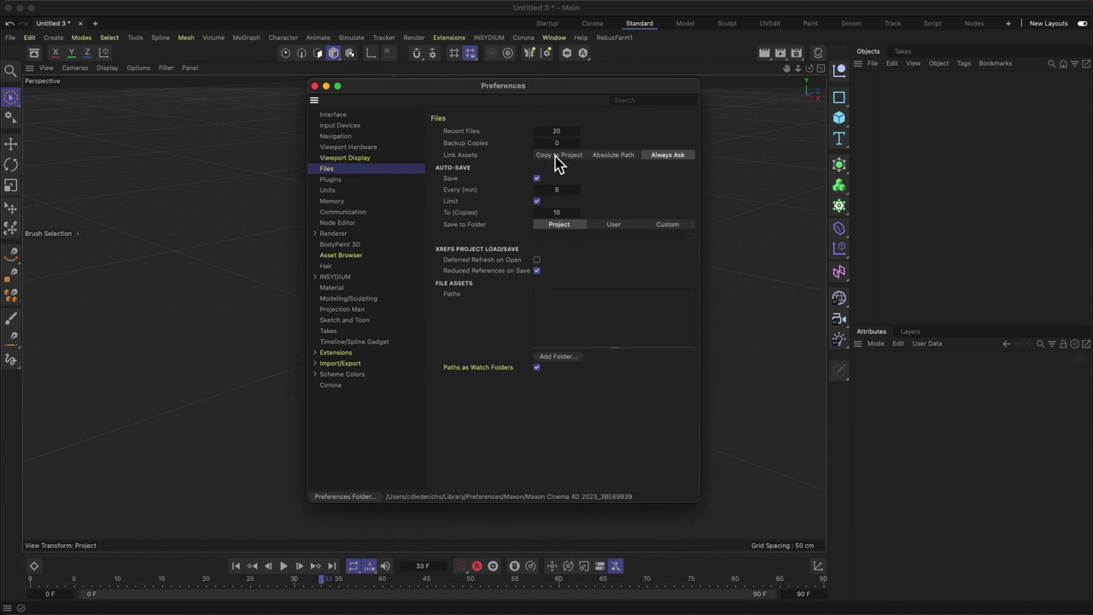
pyautogui.click(538, 181)
pyautogui.click(537, 181)
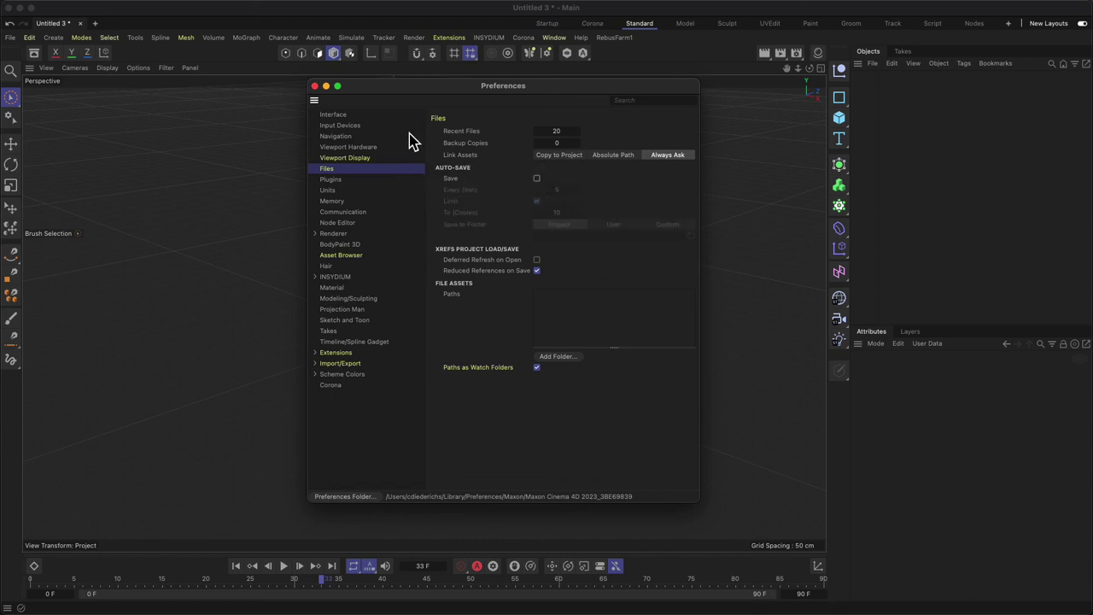
# Step: Close the Preferences window with its red close button, leaving auto-save off
pyautogui.click(314, 86)
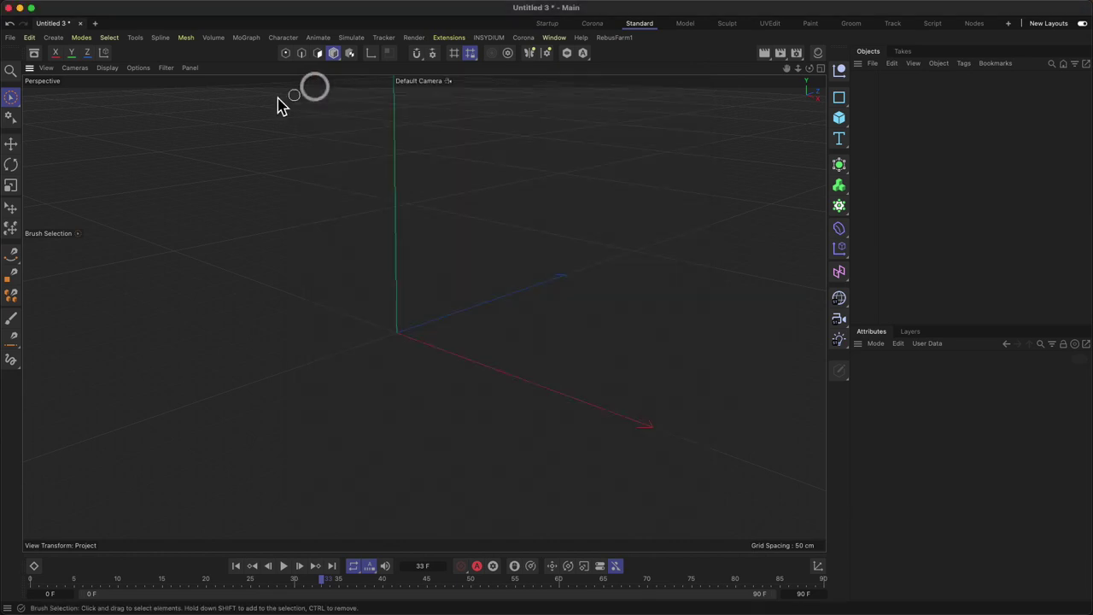